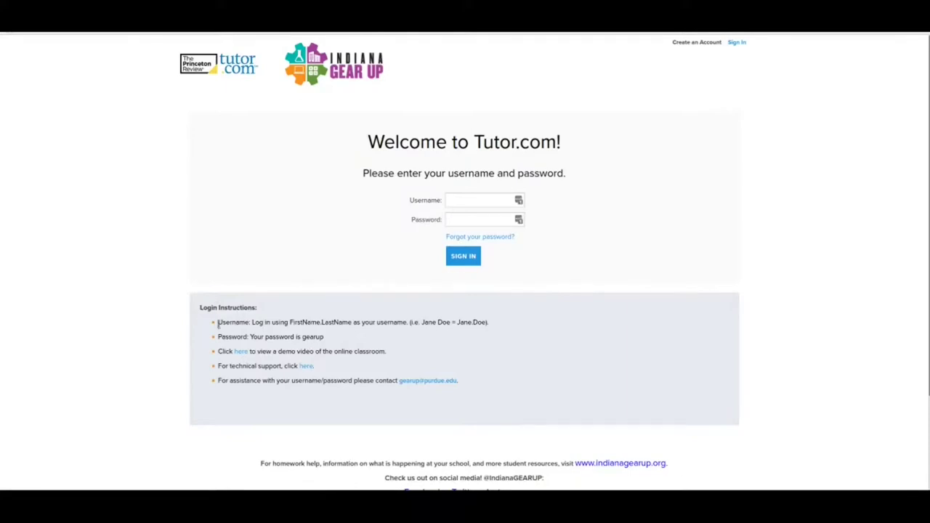
- Highlight the username format note, then enter a sample first.last student name as the username
{"action": "left_click_drag", "start_coordinate": [251, 322], "coordinate": [536, 322]}
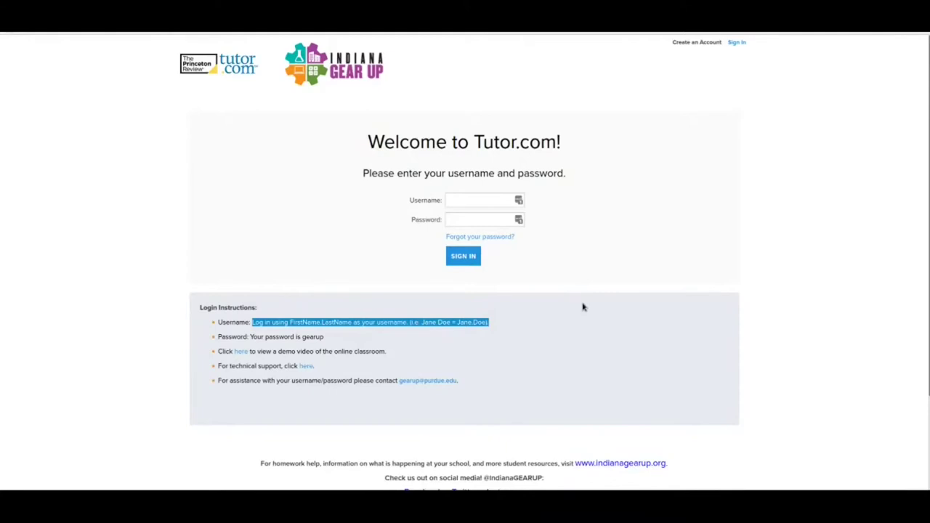
{"action": "left_click", "coordinate": [638, 244]}
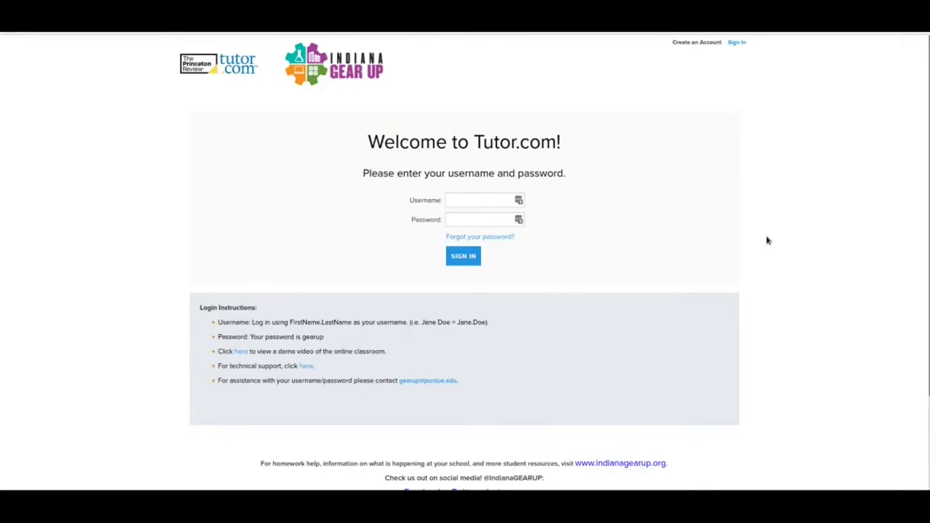
{"action": "left_click", "coordinate": [482, 200]}
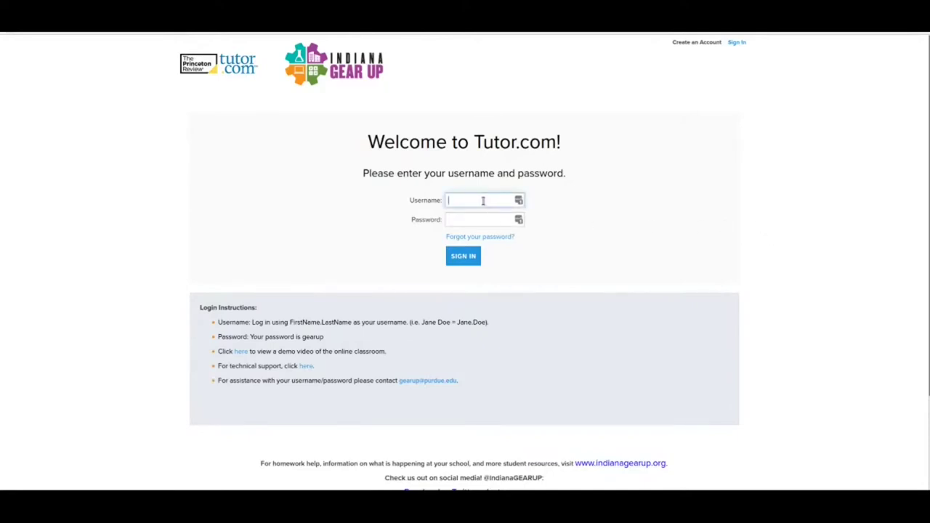
{"action": "type", "text": "john.smith"}
{"action": "key", "text": "Return"}
- Try a sample password, append a surname to the username, then erase the password
{"action": "key", "text": "Tab"}
{"action": "type", "text": "gearu"}
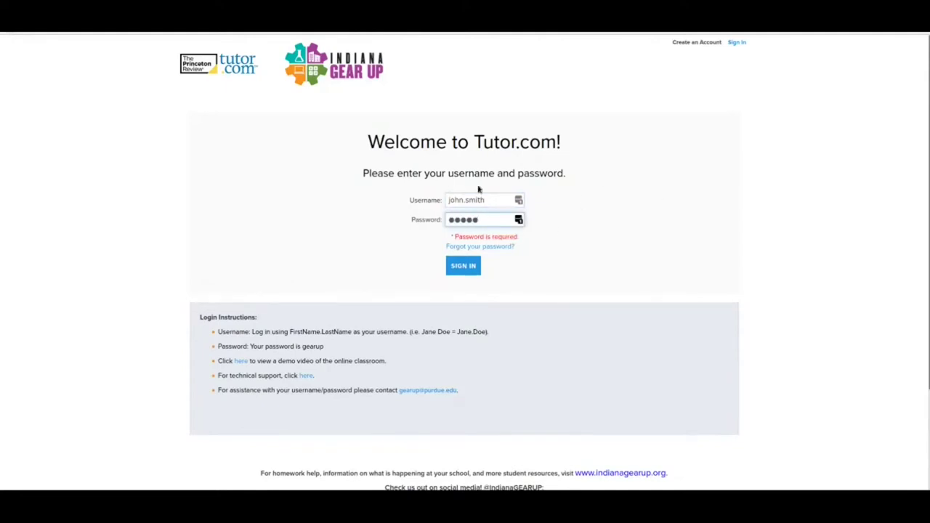
{"action": "left_click", "coordinate": [497, 199]}
{"action": "type", "text": "jones"}
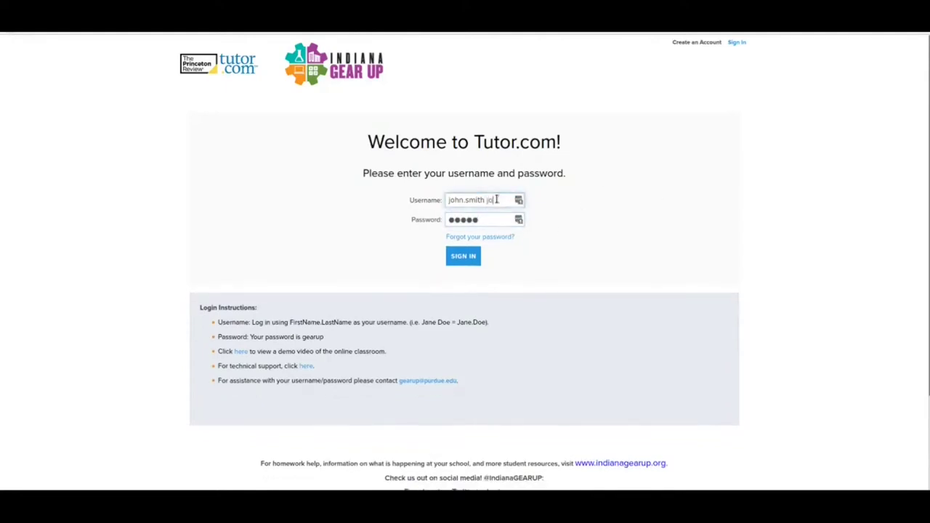
{"action": "left_click", "coordinate": [502, 216]}
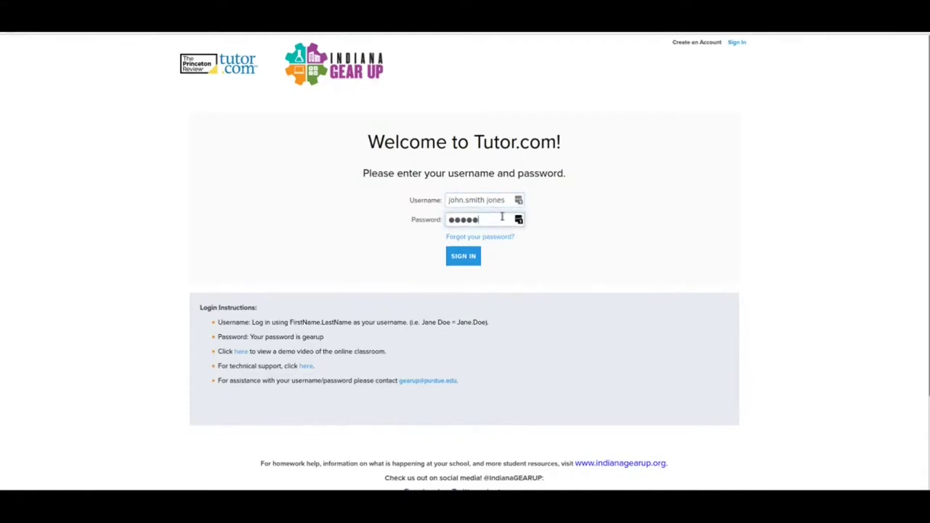
{"action": "key", "text": "BackSpace"}
{"action": "key", "text": "BackSpace"}
{"action": "key", "text": "BackSpace"}
{"action": "key", "text": "BackSpace"}
{"action": "key", "text": "BackSpace"}
{"action": "left_click_drag", "start_coordinate": [299, 335], "coordinate": [328, 350]}
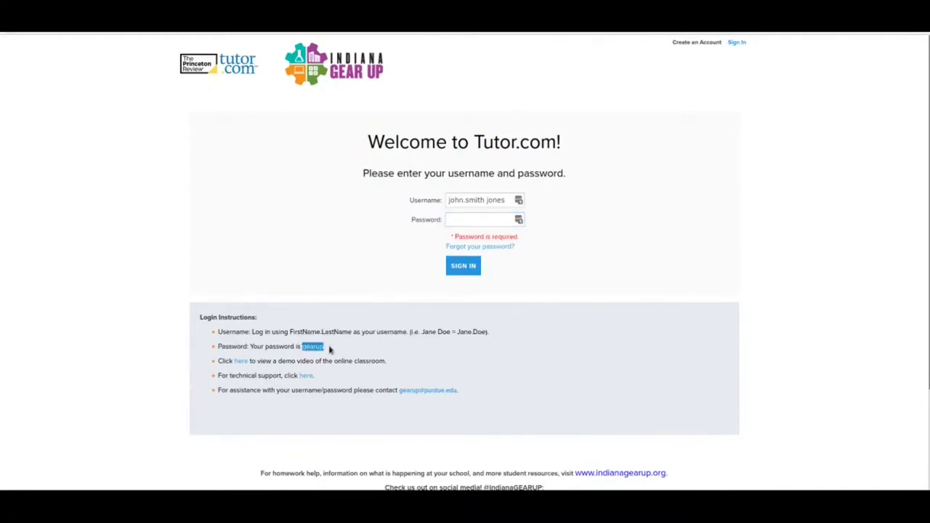
{"action": "left_click", "coordinate": [601, 386]}
{"action": "left_click_drag", "start_coordinate": [216, 363], "coordinate": [405, 368]}
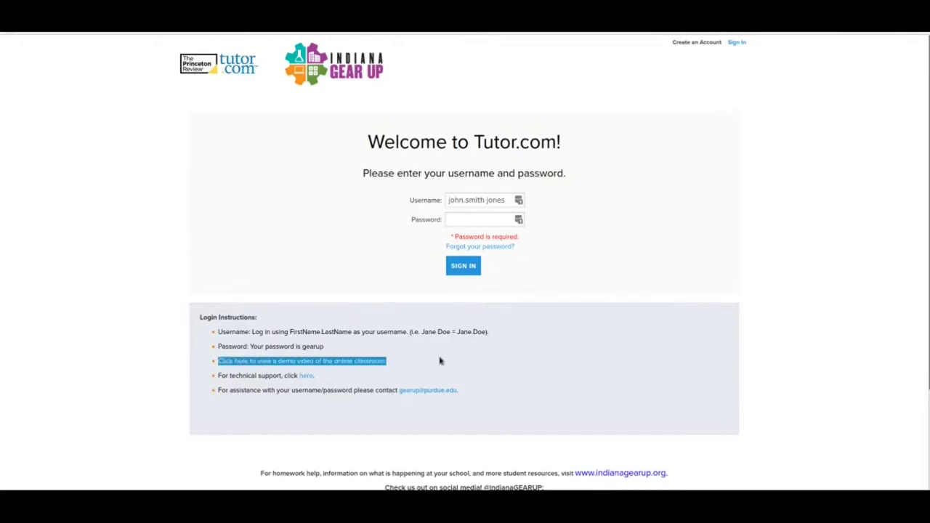
{"action": "left_click", "coordinate": [439, 361]}
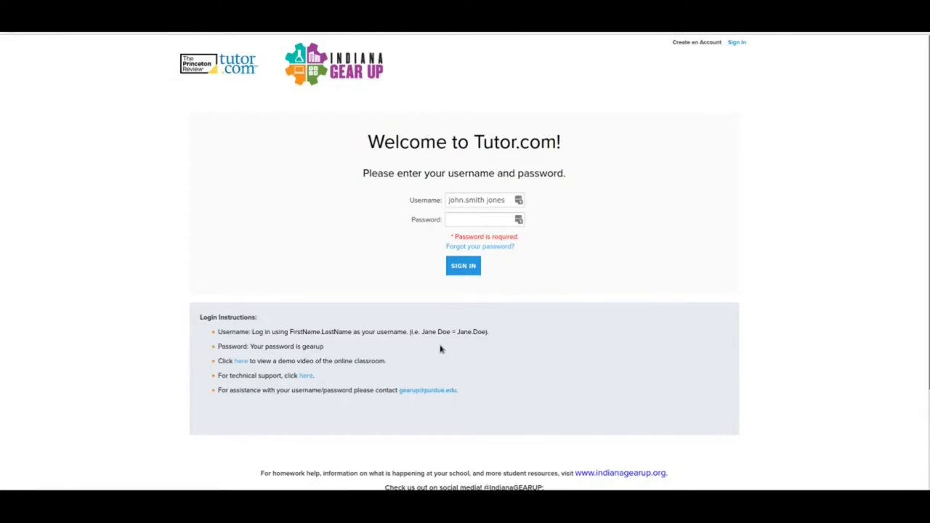
- Replace the username with the school's demo account, enter its password, and sign in
{"action": "left_click_drag", "start_coordinate": [505, 203], "coordinate": [405, 204]}
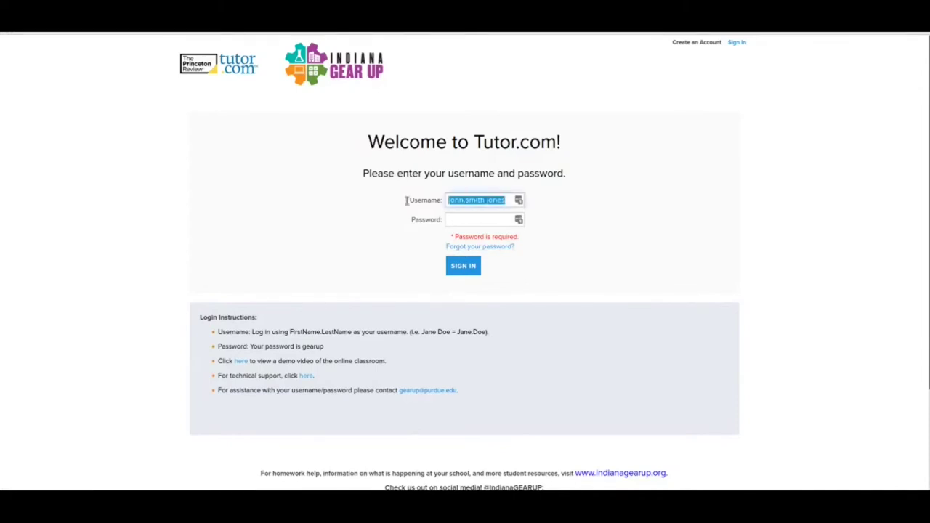
{"action": "key", "text": "BackSpace"}
{"action": "type", "text": "jeffer"}
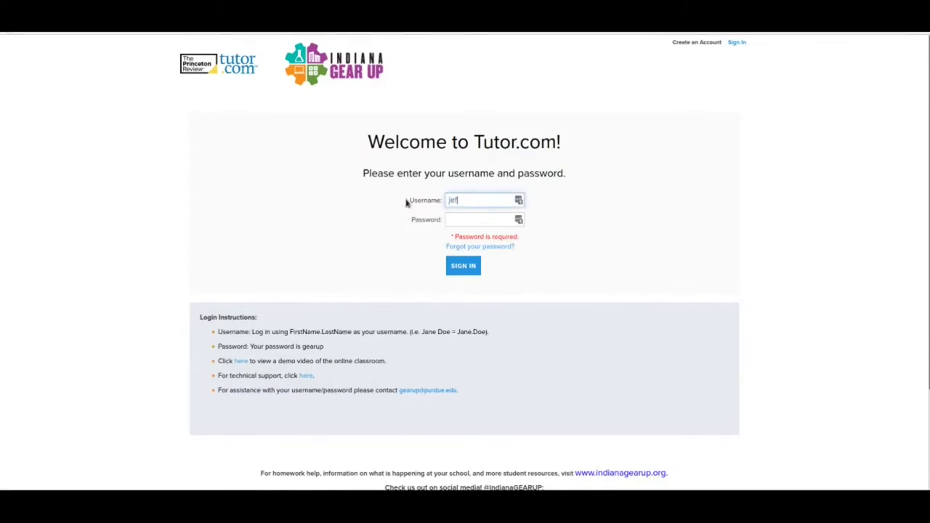
{"action": "type", "text": "sonvilledemo"}
{"action": "left_click", "coordinate": [456, 219]}
{"action": "type", "text": "gearup"}
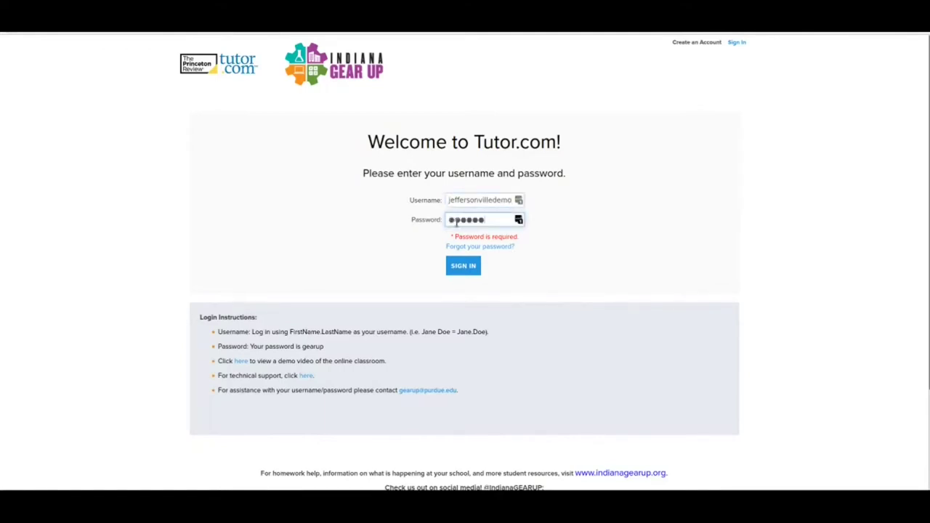
{"action": "left_click", "coordinate": [456, 266]}
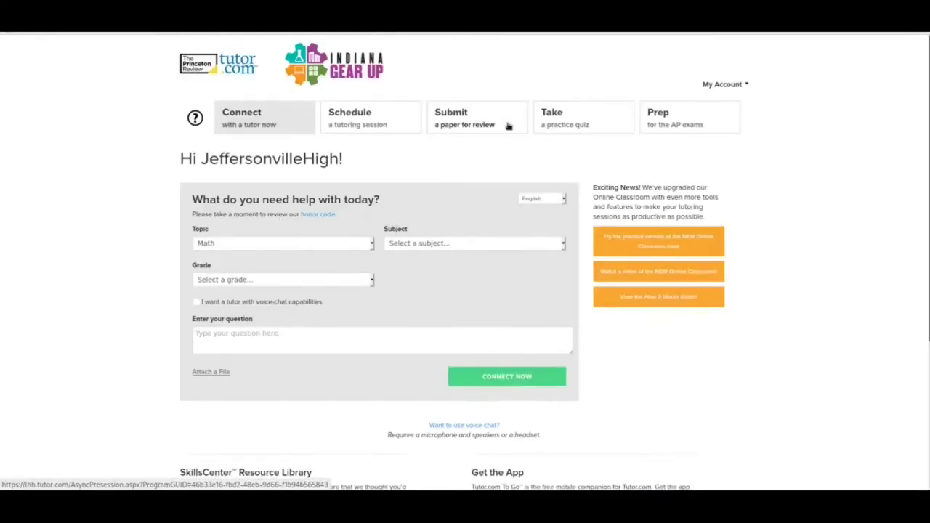
{"action": "left_click", "coordinate": [839, 110]}
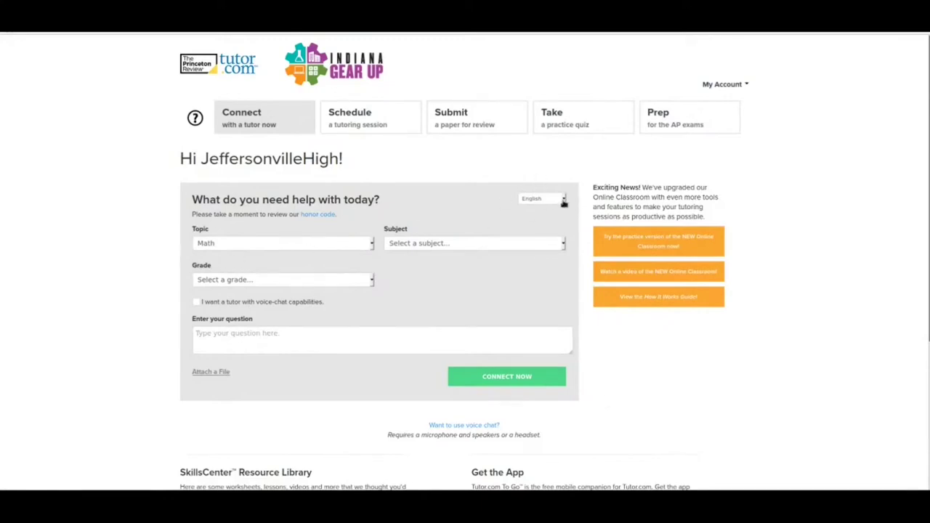
{"action": "left_click", "coordinate": [564, 201]}
{"action": "left_click", "coordinate": [372, 244]}
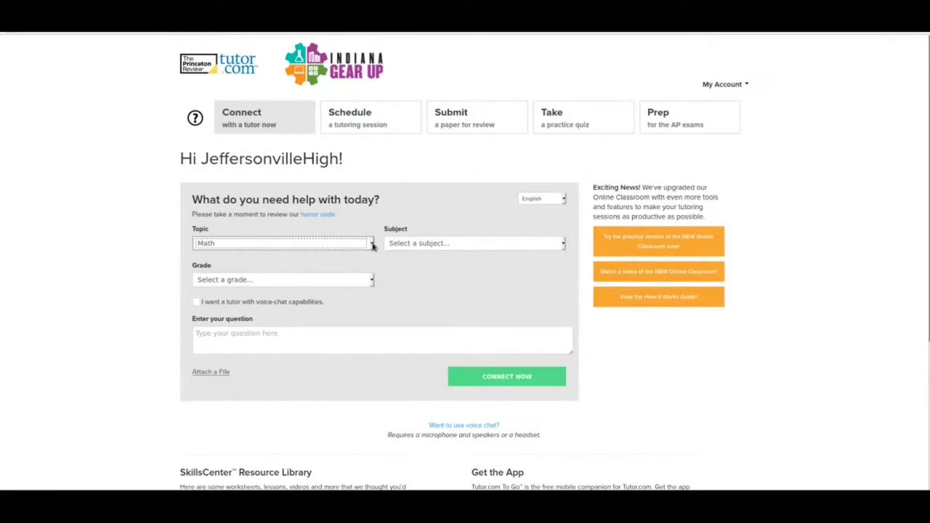
{"action": "left_click", "coordinate": [356, 315]}
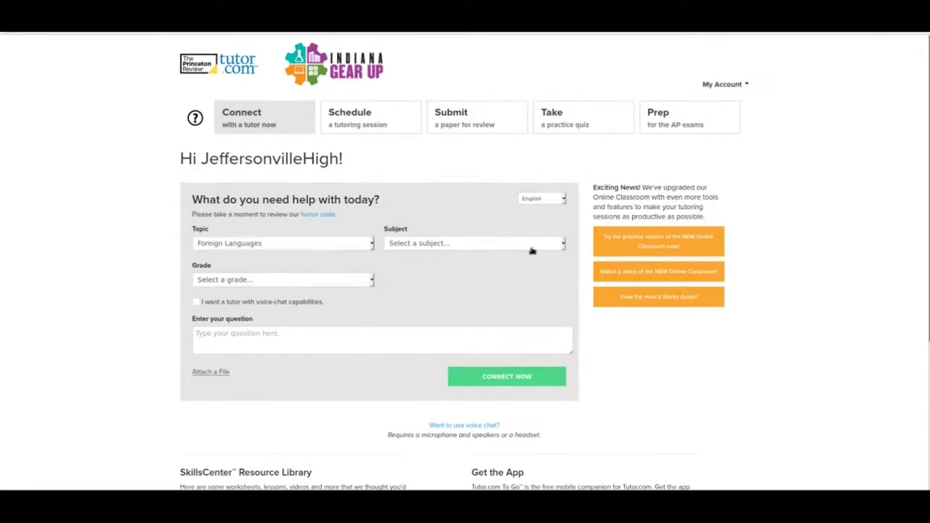
{"action": "left_click", "coordinate": [564, 244]}
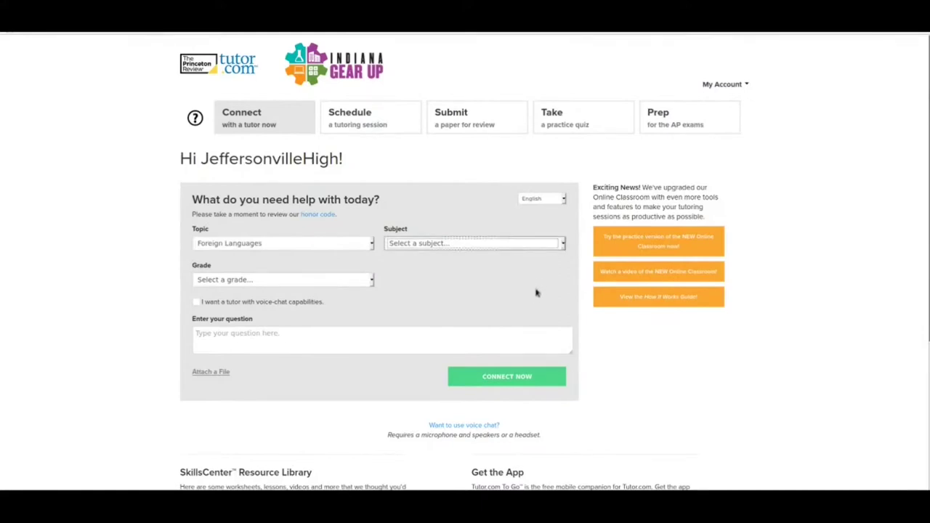
{"action": "left_click", "coordinate": [372, 244]}
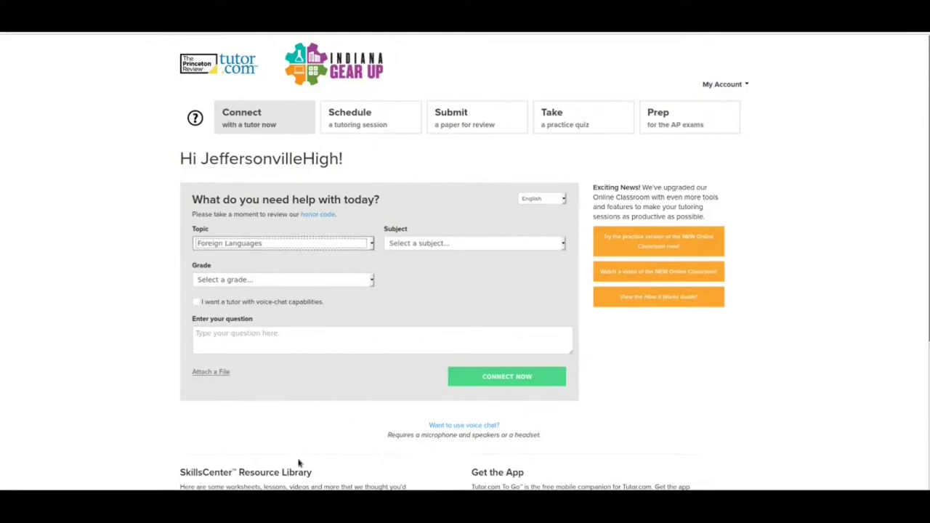
{"action": "left_click", "coordinate": [320, 262]}
{"action": "left_click", "coordinate": [563, 244]}
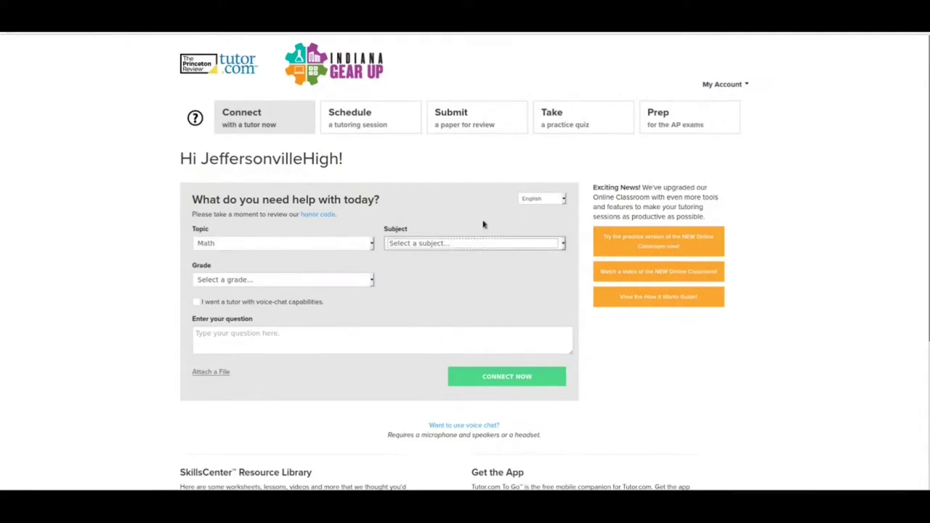
- Set the help request's subject to Algebra II and the grade to 10th
{"action": "left_click", "coordinate": [441, 332]}
{"action": "left_click", "coordinate": [368, 283]}
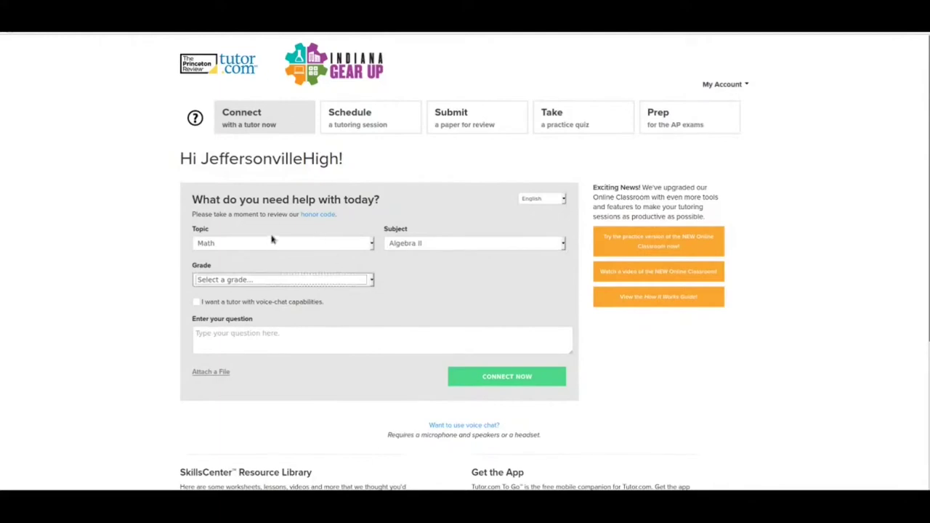
{"action": "key", "text": "1"}
{"action": "left_click", "coordinate": [216, 331]}
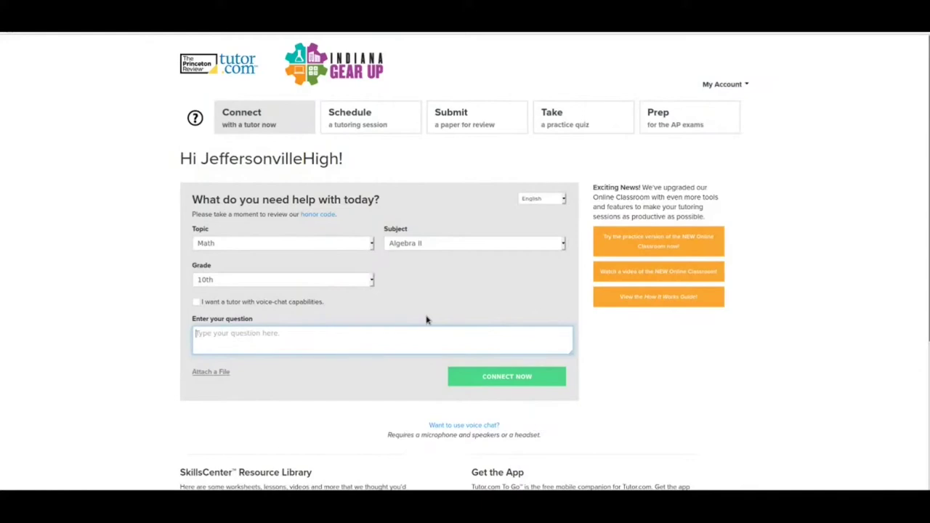
- Enter 'ax^2 + bx + c' as the question for the tutor
{"action": "type", "text": "ax^2 + bx + c"}
{"action": "left_click", "coordinate": [362, 122]}
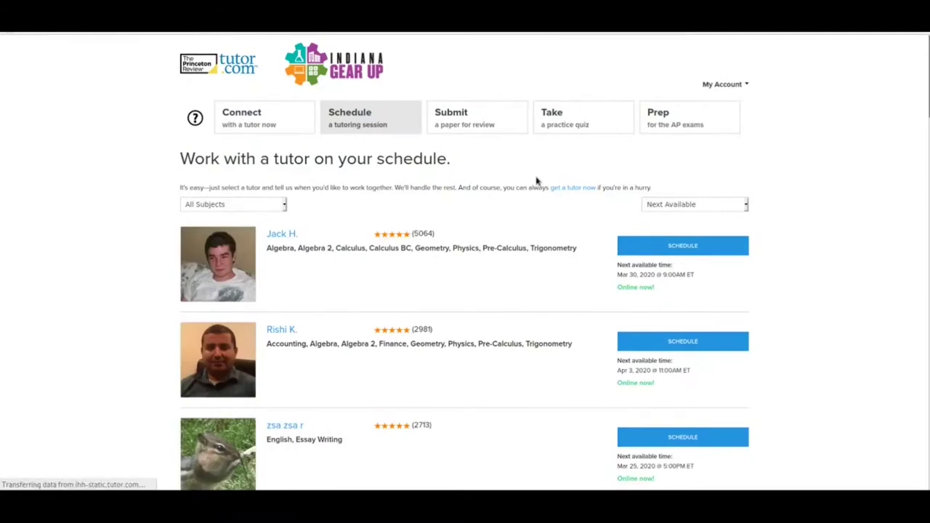
- Filter the Schedule tutor list to Math - Algebra II and sort it by Highest Rated
{"action": "left_click", "coordinate": [283, 206]}
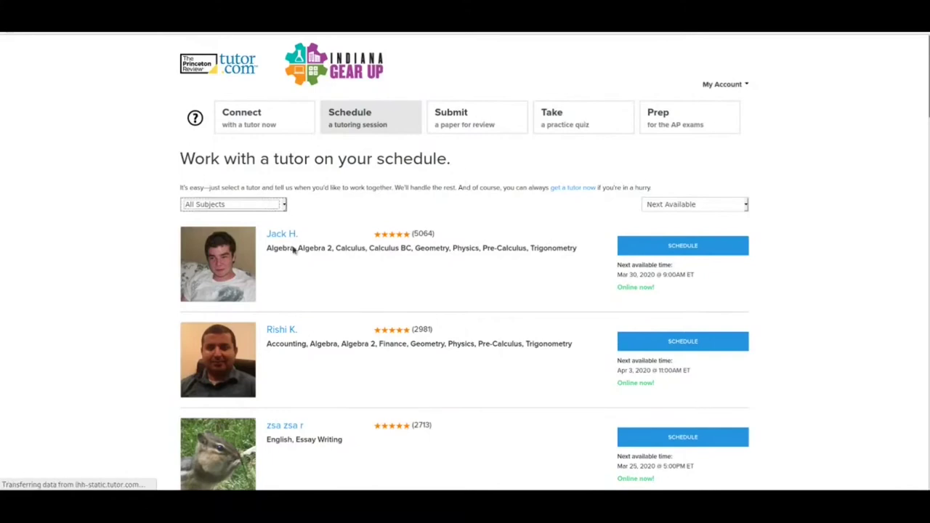
{"action": "left_click", "coordinate": [296, 287]}
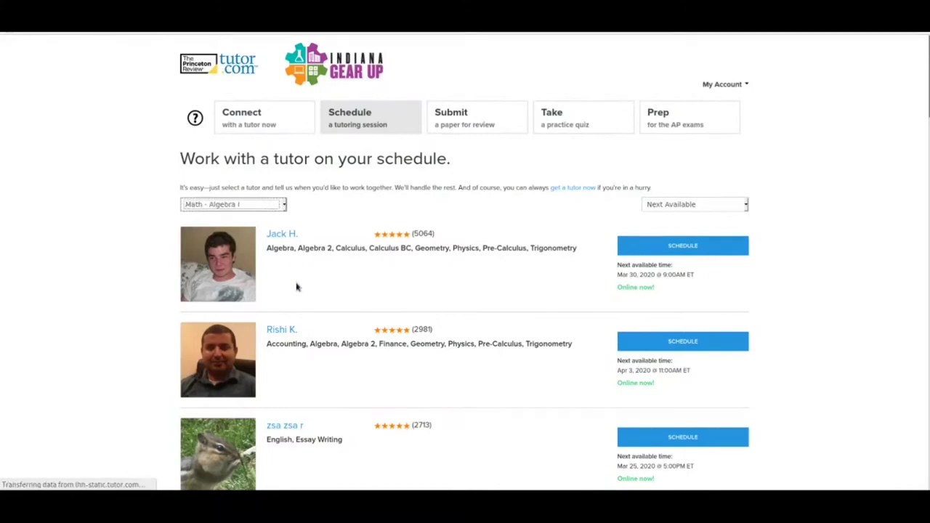
{"action": "left_click", "coordinate": [285, 206]}
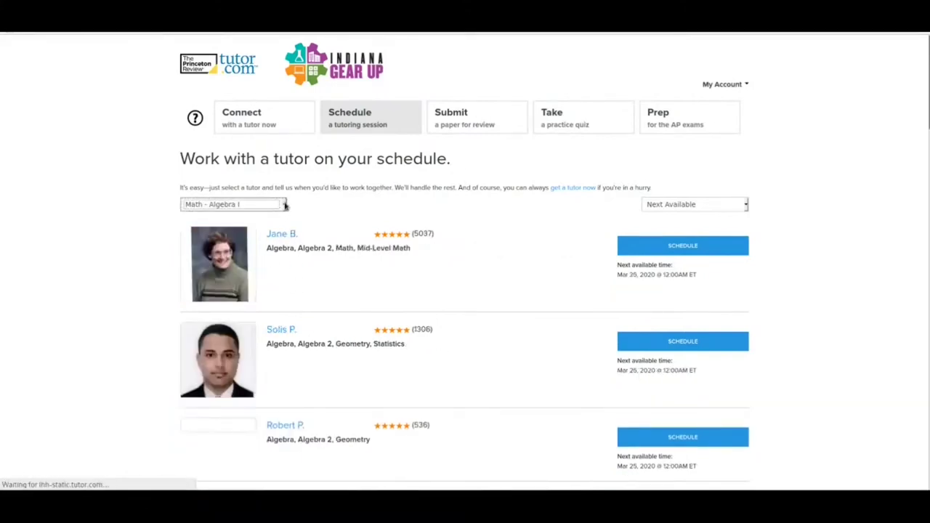
{"action": "left_click", "coordinate": [282, 285]}
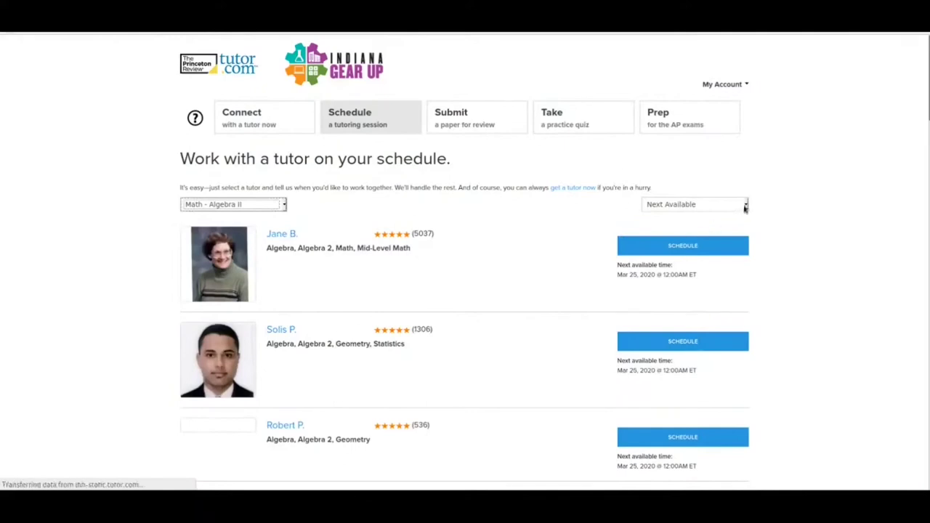
{"action": "left_click", "coordinate": [745, 207]}
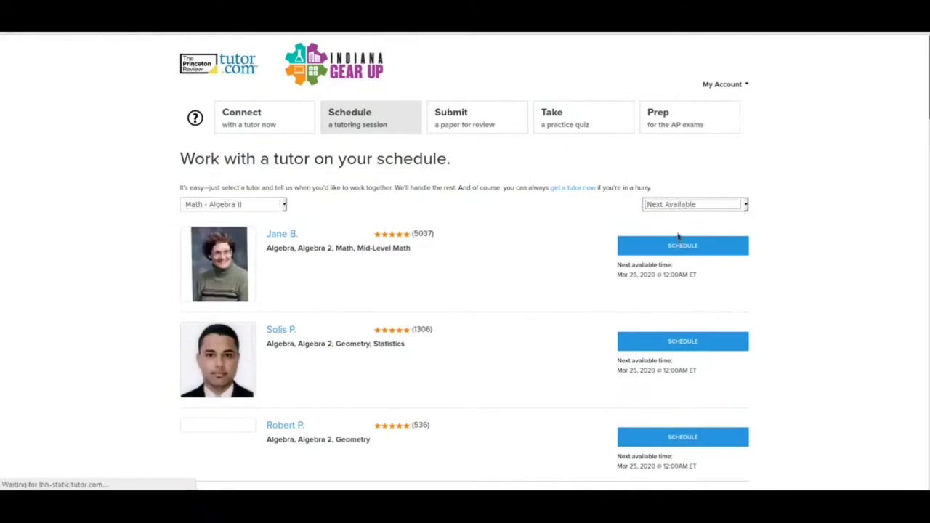
{"action": "key", "text": "Down"}
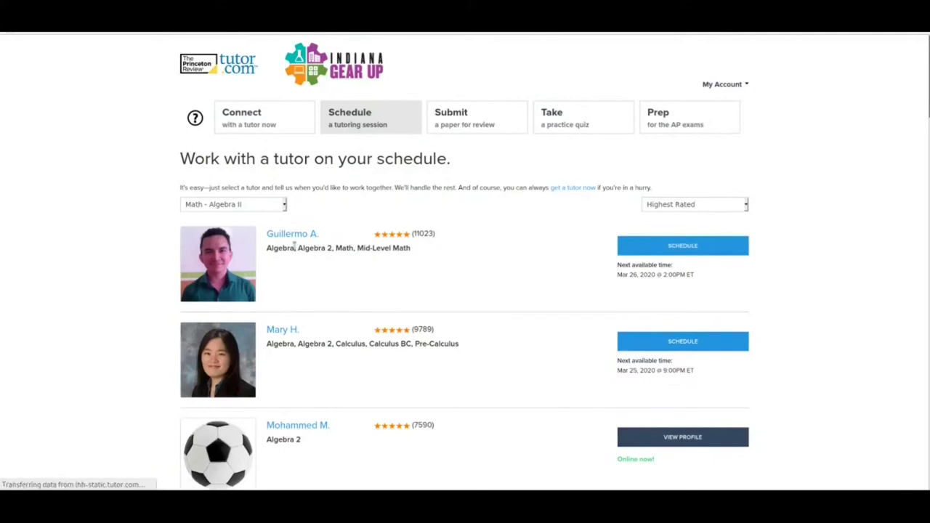
{"action": "left_click", "coordinate": [730, 244]}
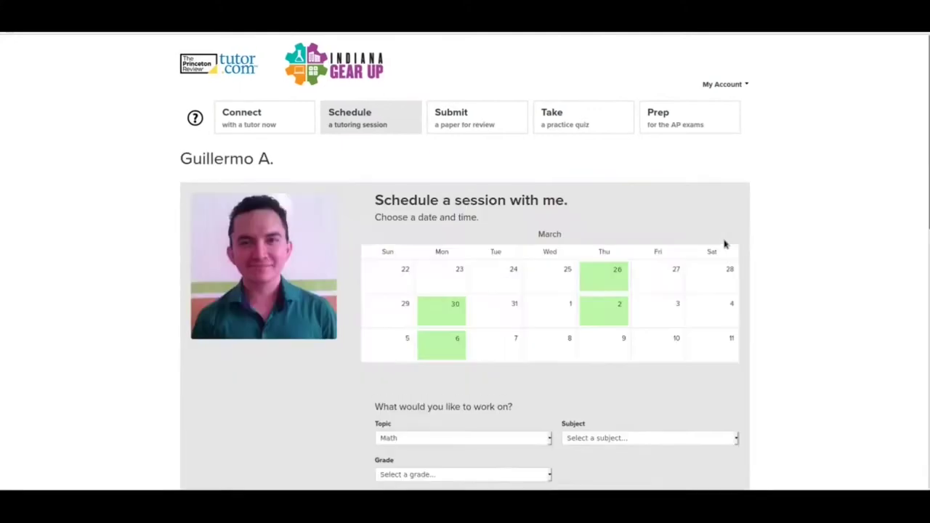
- Pick Thursday, March 26 on the tutor's calendar and scroll through the profile and reviews
{"action": "scroll", "coordinate": [675, 264], "scroll_direction": "down", "scroll_amount": 1}
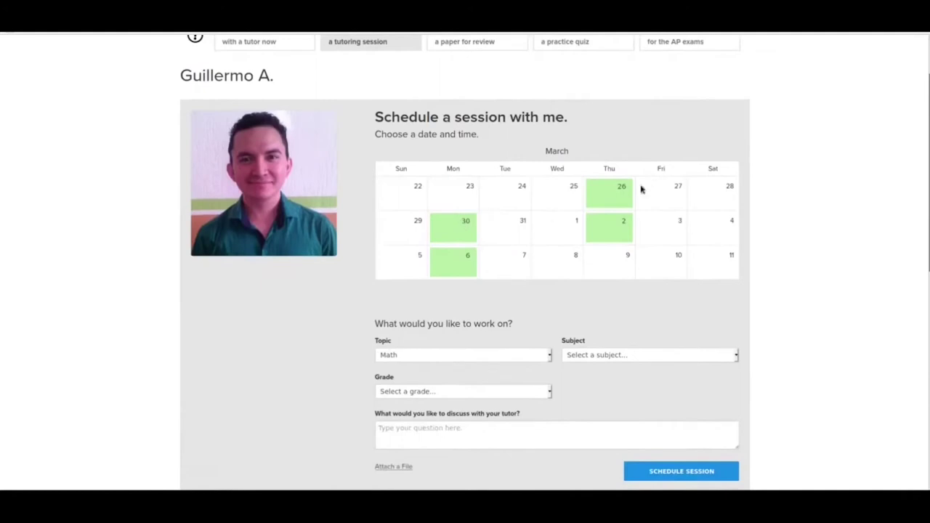
{"action": "left_click", "coordinate": [613, 191]}
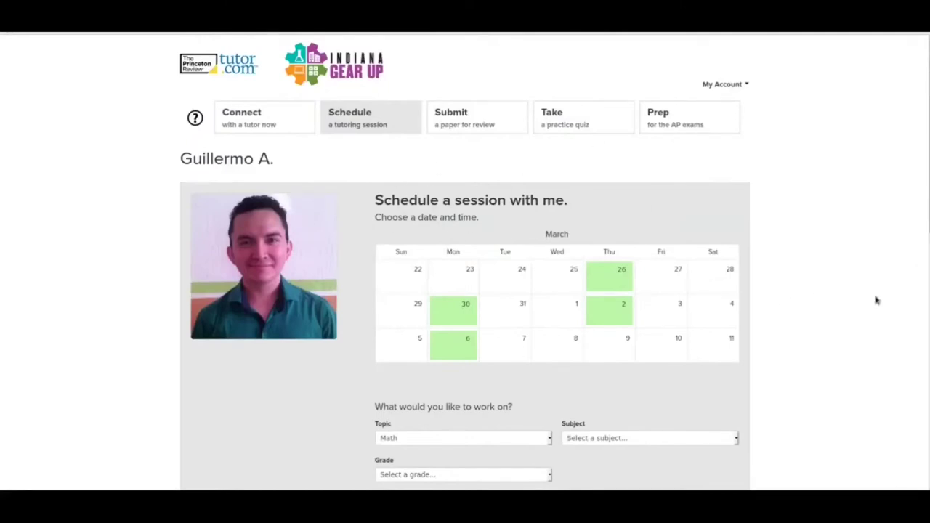
{"action": "scroll", "coordinate": [847, 324], "scroll_direction": "down", "scroll_amount": 3}
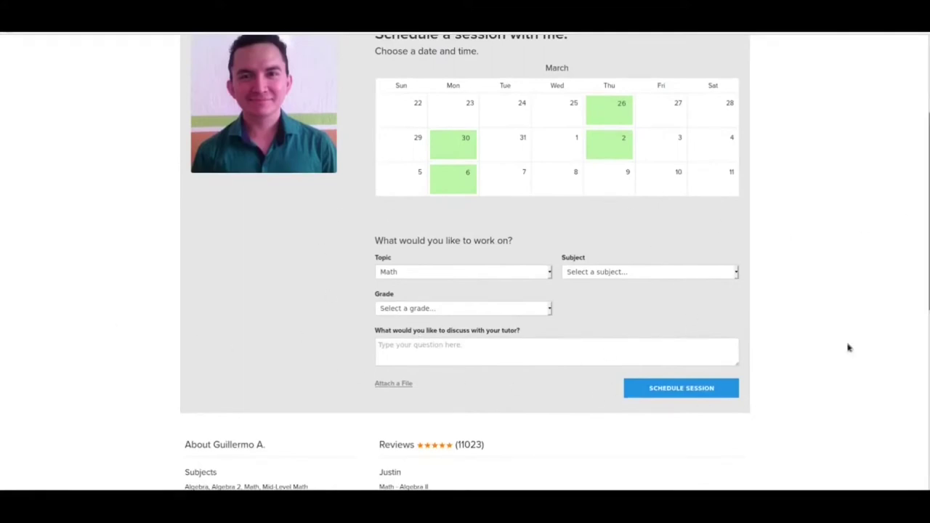
{"action": "scroll", "coordinate": [824, 261], "scroll_direction": "down", "scroll_amount": 5}
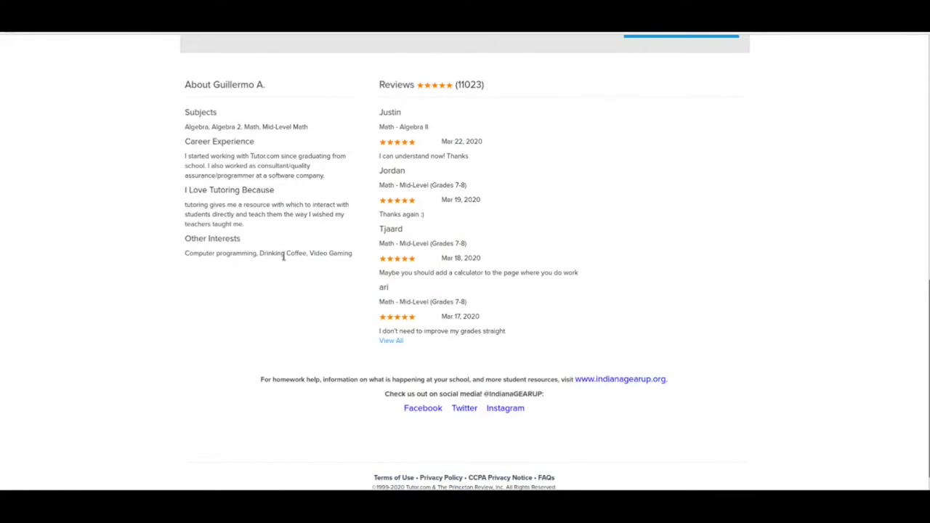
{"action": "scroll", "coordinate": [627, 216], "scroll_direction": "up", "scroll_amount": 4}
{"action": "scroll", "coordinate": [596, 194], "scroll_direction": "up", "scroll_amount": 3}
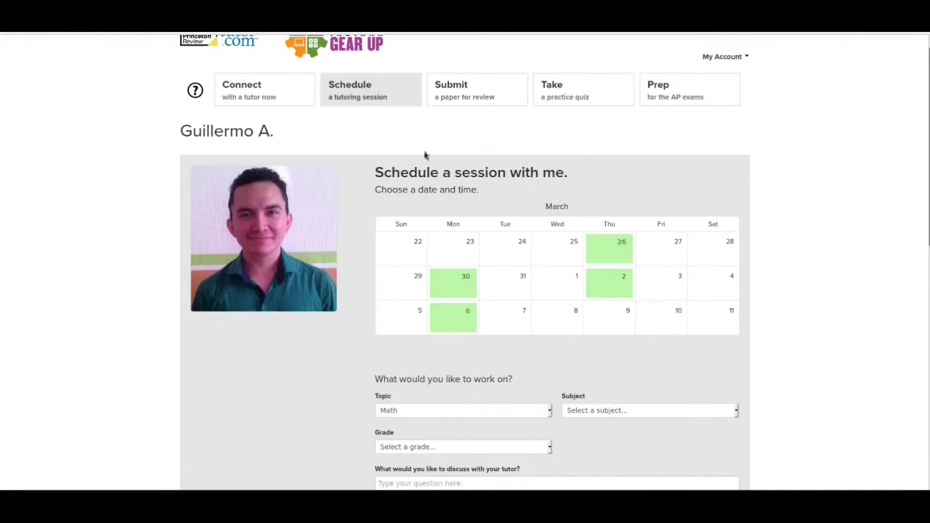
{"action": "scroll", "coordinate": [639, 251], "scroll_direction": "down", "scroll_amount": 2}
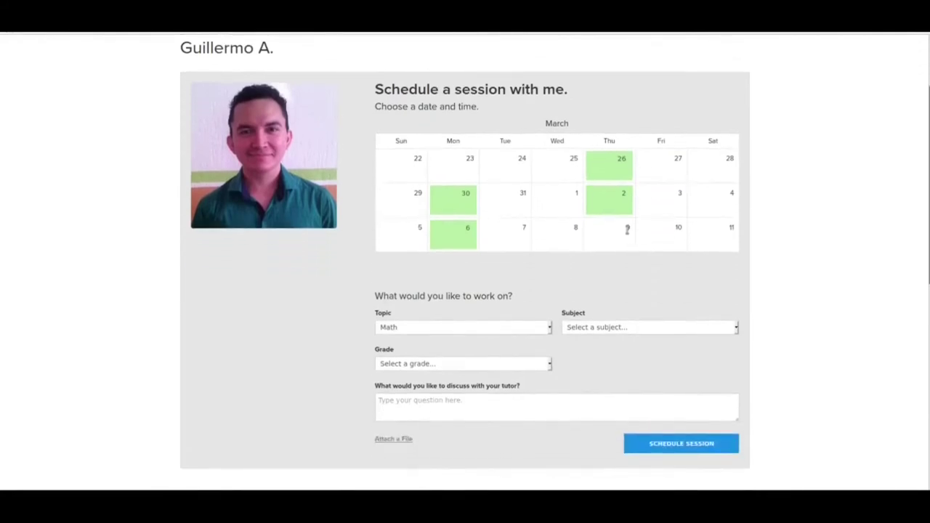
{"action": "scroll", "coordinate": [615, 218], "scroll_direction": "up", "scroll_amount": 3}
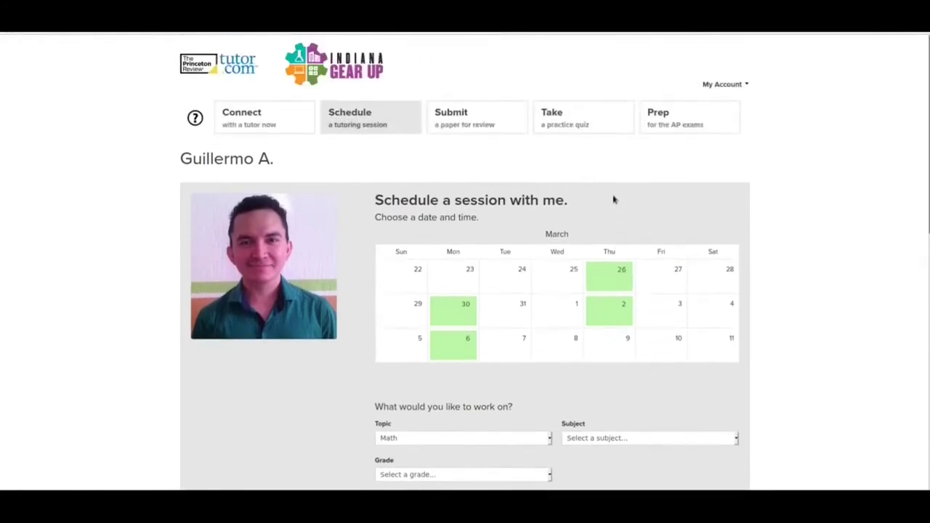
- Go to the Submit page and look over the 12-hour paper review heading
{"action": "left_click", "coordinate": [477, 113]}
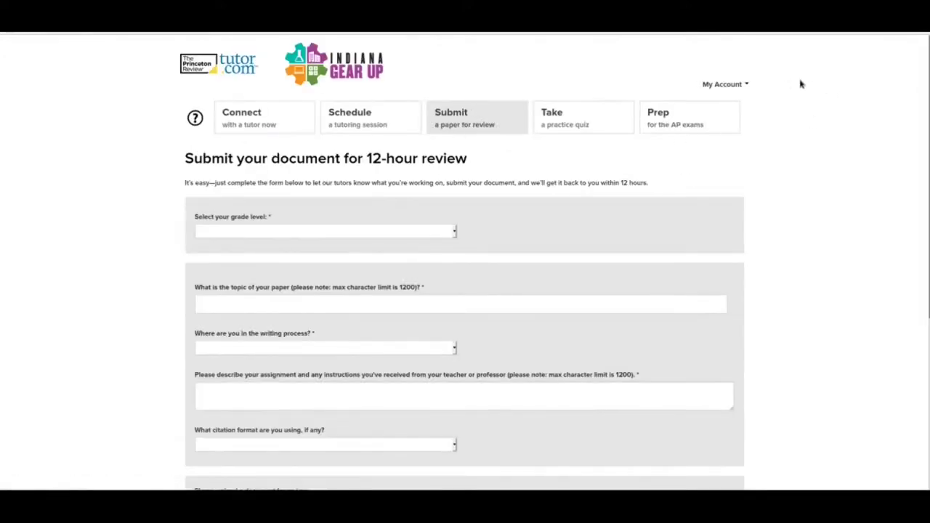
{"action": "left_click_drag", "start_coordinate": [186, 158], "coordinate": [484, 162]}
{"action": "left_click", "coordinate": [484, 162]}
{"action": "scroll", "coordinate": [619, 220], "scroll_direction": "down", "scroll_amount": 5}
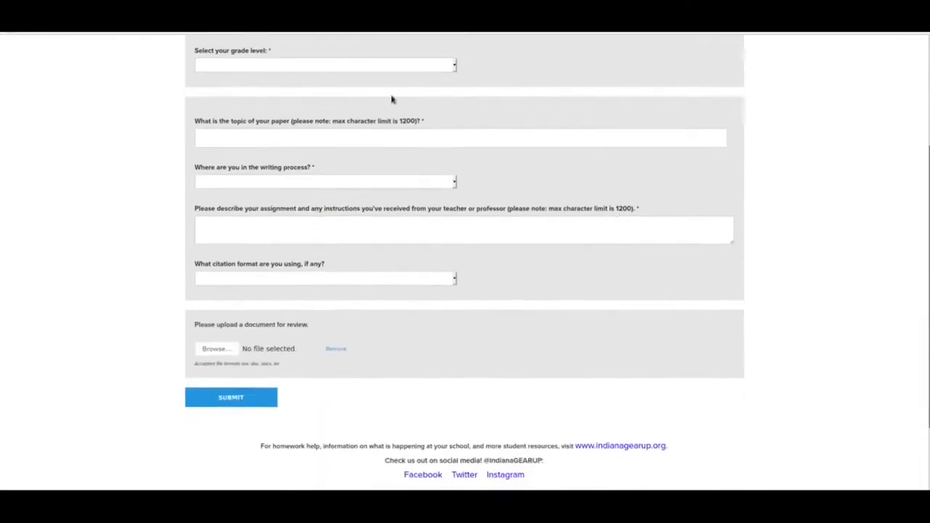
- Set the grade level to 10th and review the topic, writing stage and assignment description fields
{"action": "left_click", "coordinate": [452, 69]}
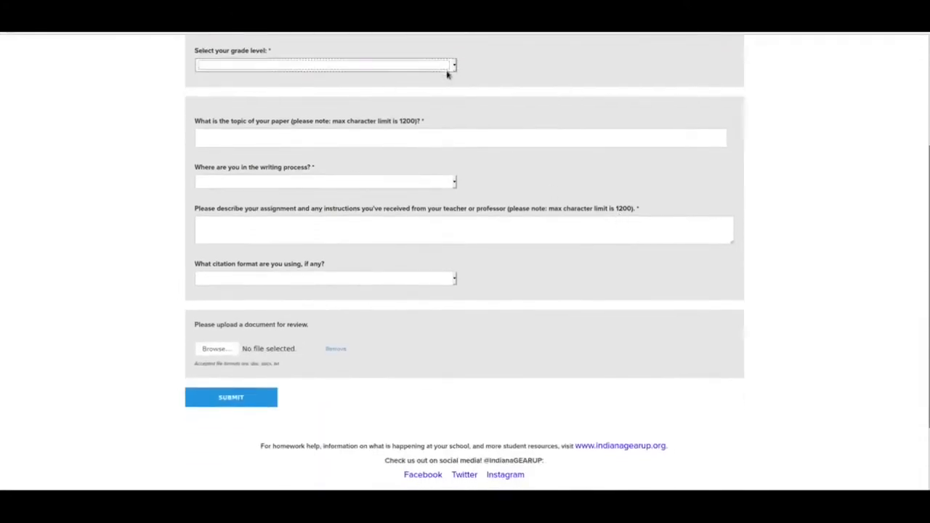
{"action": "left_click", "coordinate": [388, 109]}
{"action": "left_click", "coordinate": [278, 135]}
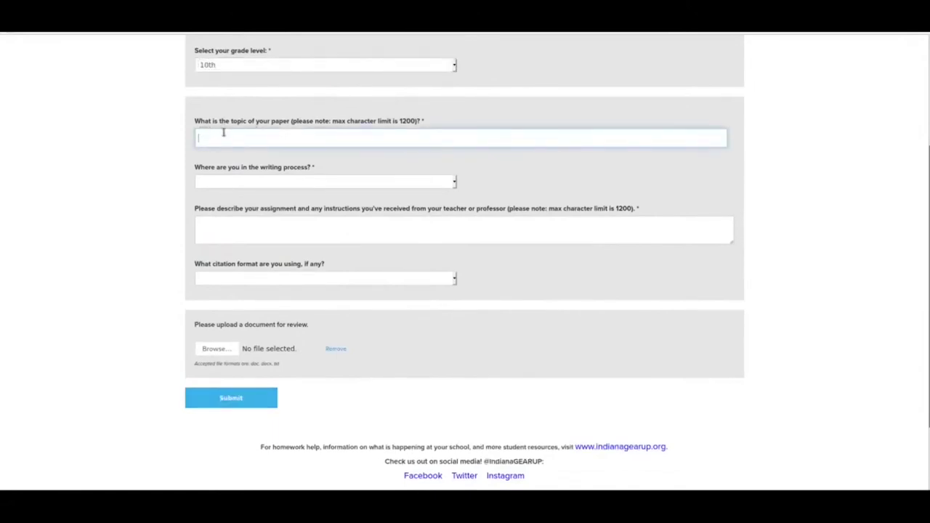
{"action": "mouse_move", "coordinate": [396, 121]}
{"action": "left_mouse_down"}
{"action": "mouse_move", "coordinate": [423, 123]}
{"action": "mouse_move", "coordinate": [413, 123]}
{"action": "left_mouse_up"}
{"action": "left_click", "coordinate": [479, 122]}
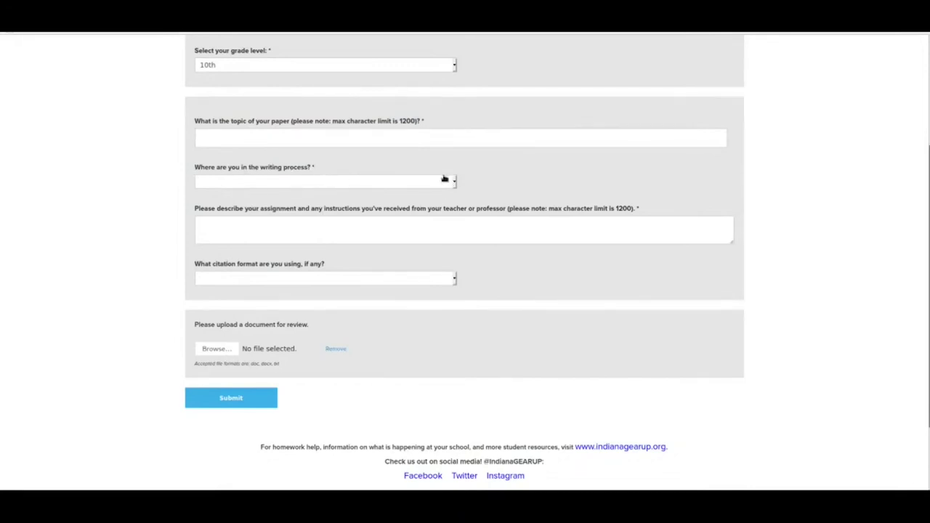
{"action": "left_click", "coordinate": [454, 186]}
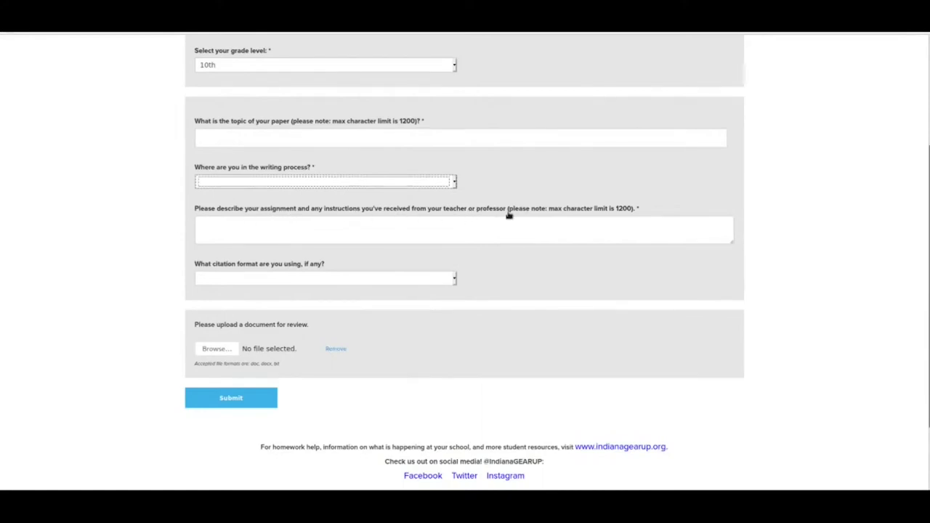
{"action": "left_click", "coordinate": [221, 226]}
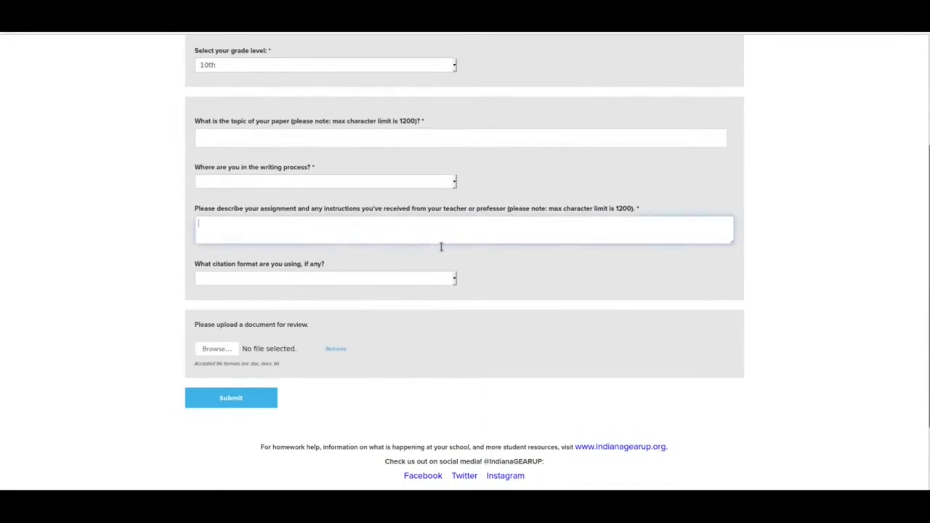
{"action": "left_click", "coordinate": [248, 283]}
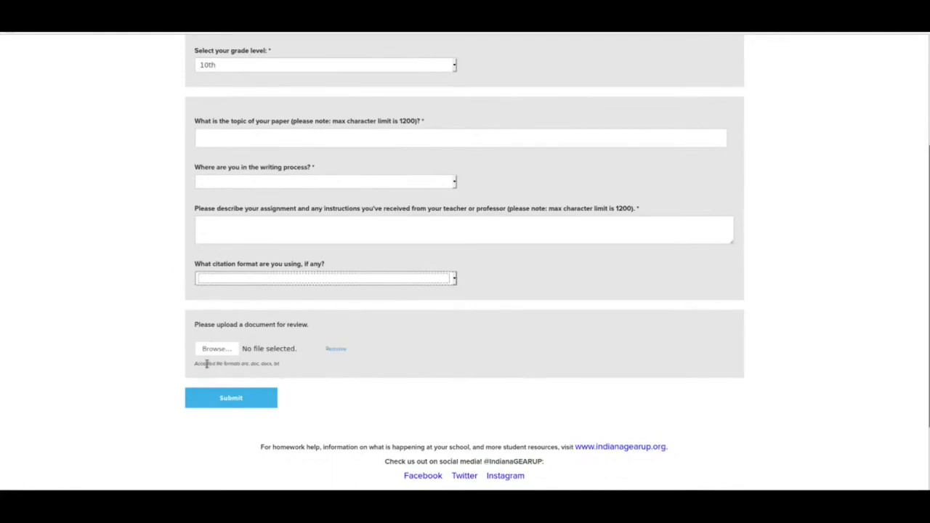
{"action": "left_click_drag", "start_coordinate": [195, 365], "coordinate": [310, 373]}
{"action": "left_click", "coordinate": [325, 374]}
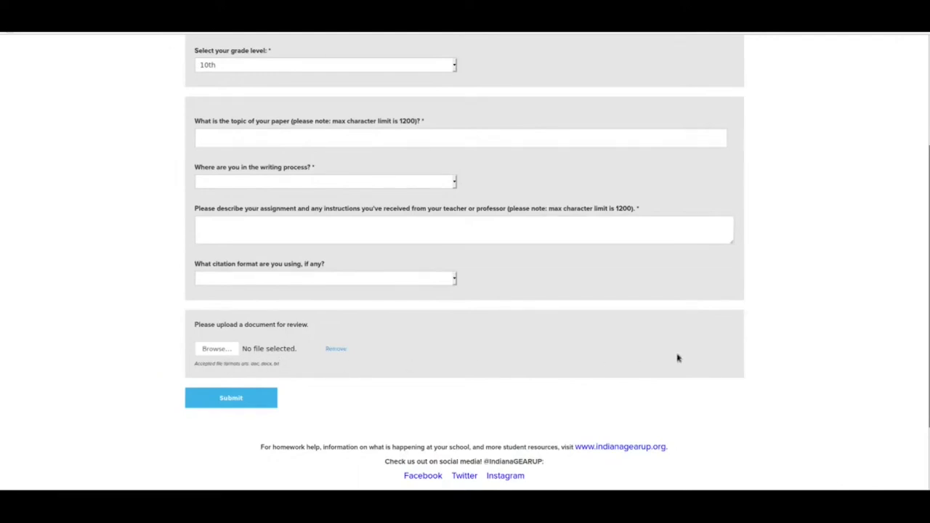
{"action": "scroll", "coordinate": [672, 358], "scroll_direction": "up", "scroll_amount": 3}
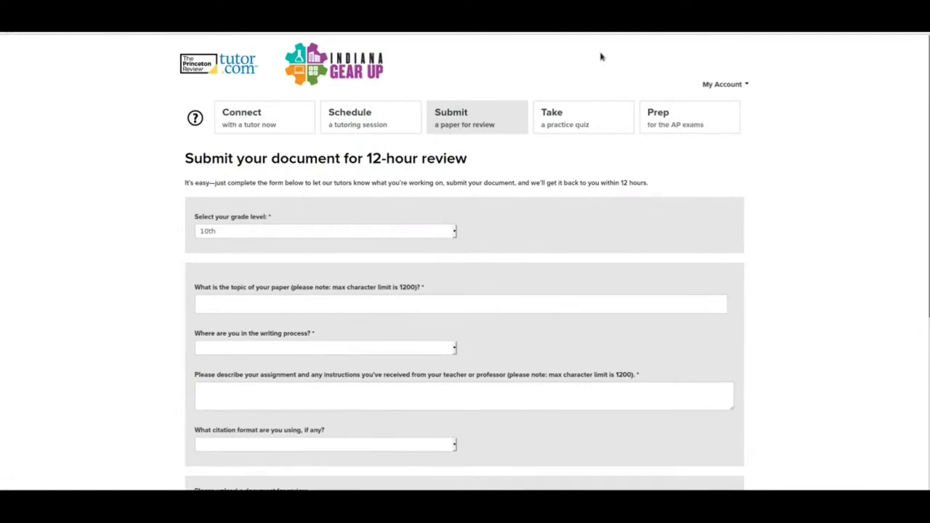
- Choose topic Algebra II and the Solving Quadratic Equations quiz, then start it
{"action": "left_click", "coordinate": [582, 117]}
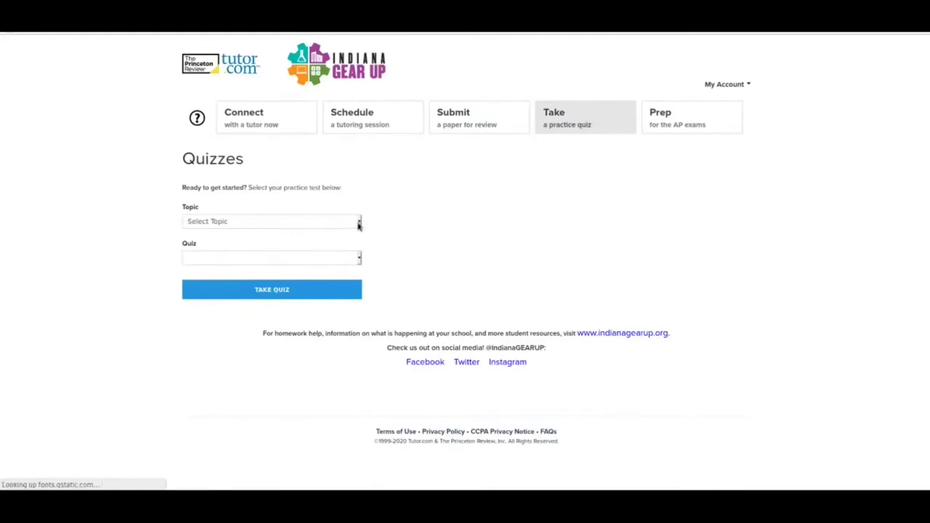
{"action": "left_click", "coordinate": [358, 223]}
{"action": "left_click", "coordinate": [349, 266]}
{"action": "left_click", "coordinate": [352, 260]}
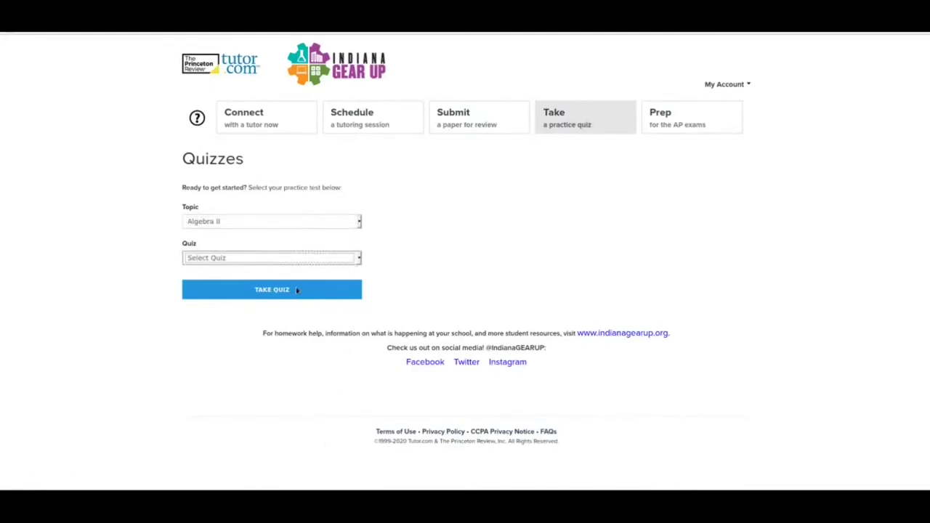
{"action": "key", "text": "Down"}
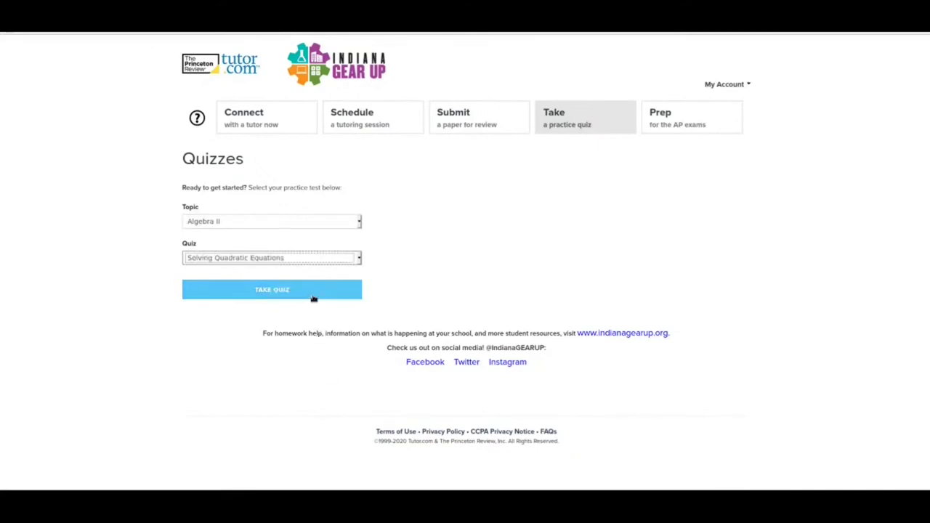
{"action": "left_click", "coordinate": [313, 299]}
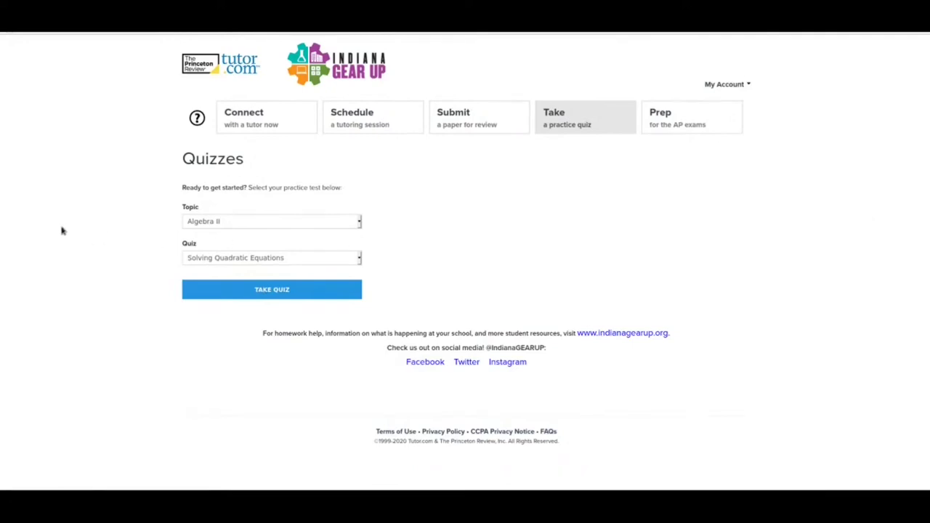
- Open the Prep page and scroll through its list of AP courses
{"action": "left_click", "coordinate": [672, 119]}
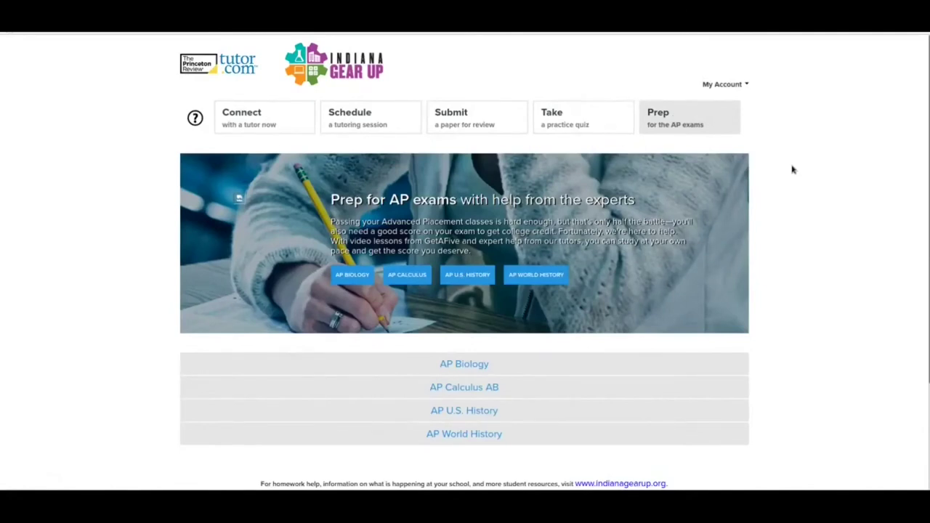
{"action": "scroll", "coordinate": [484, 239], "scroll_direction": "down", "scroll_amount": 2}
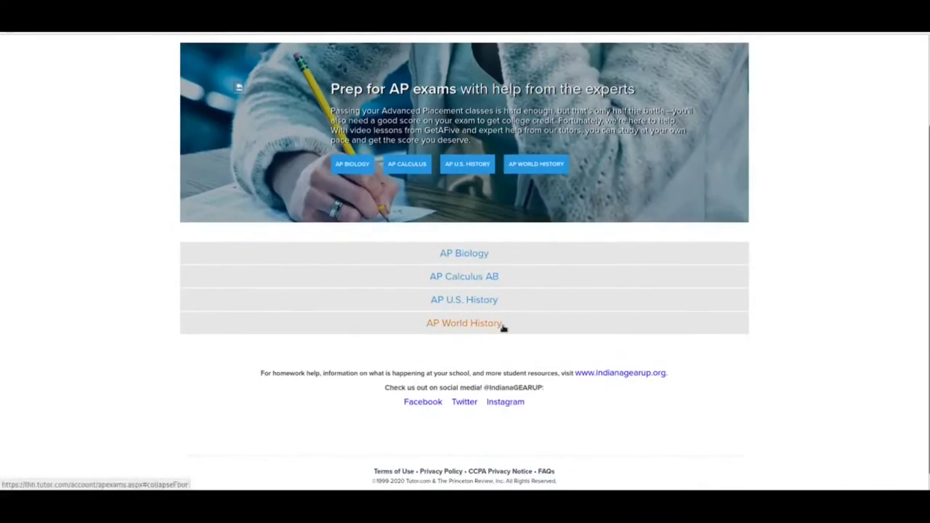
{"action": "scroll", "coordinate": [890, 330], "scroll_direction": "up", "scroll_amount": 2}
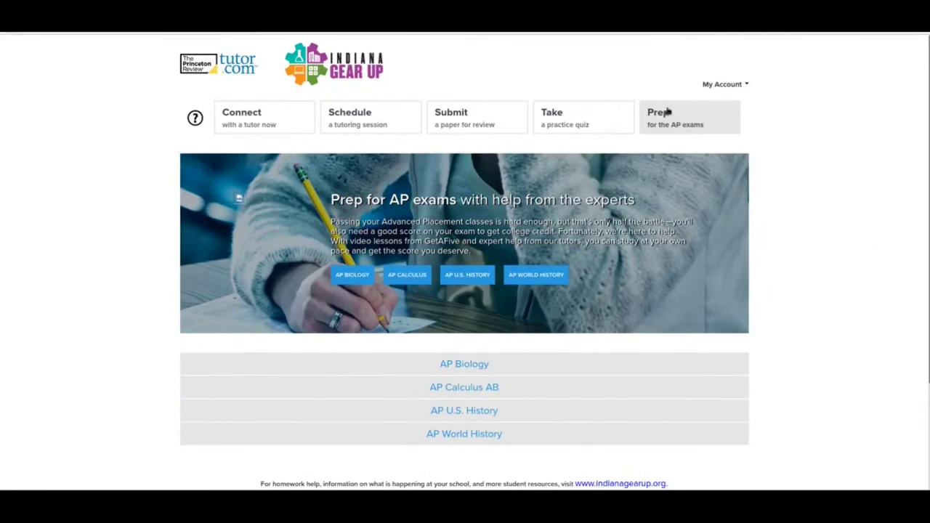
{"action": "left_click", "coordinate": [716, 85]}
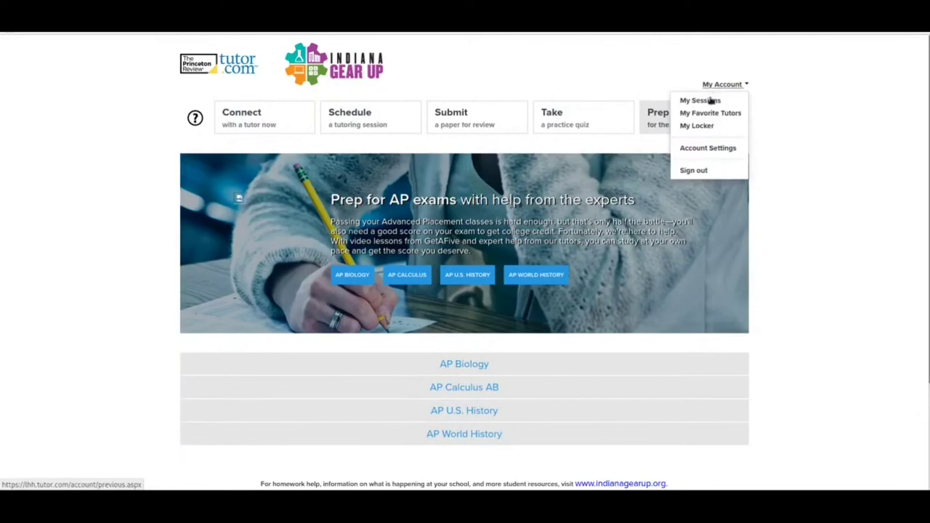
- View the empty Previous Sessions list, then the My Favorite Tutors page
{"action": "left_click", "coordinate": [709, 100]}
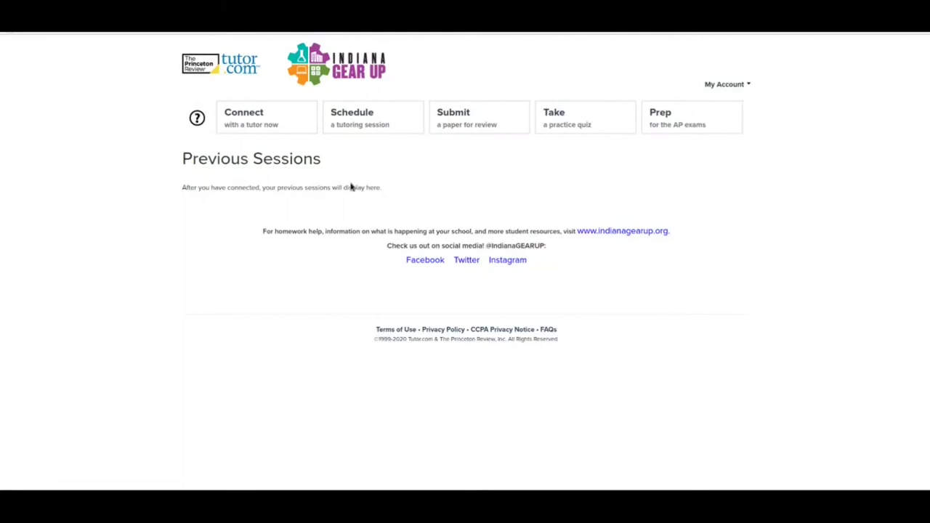
{"action": "left_click", "coordinate": [723, 85]}
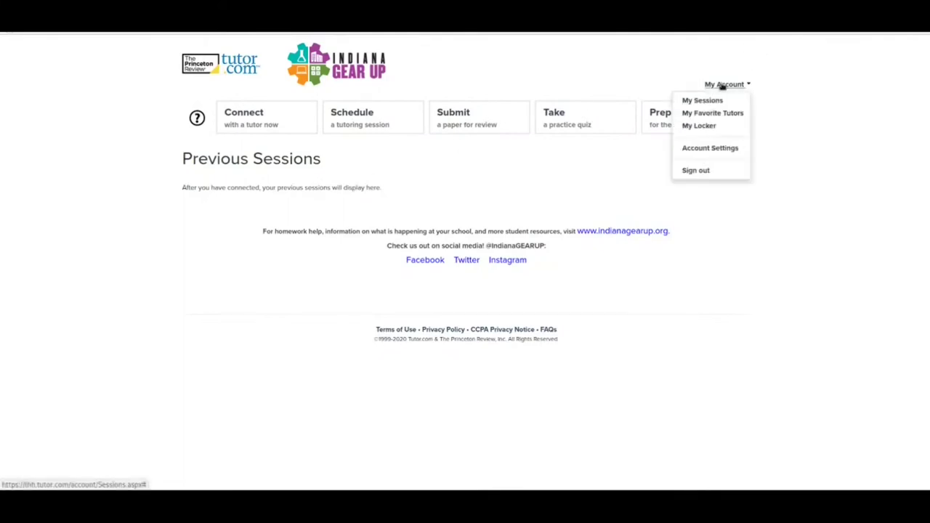
{"action": "left_click", "coordinate": [737, 118]}
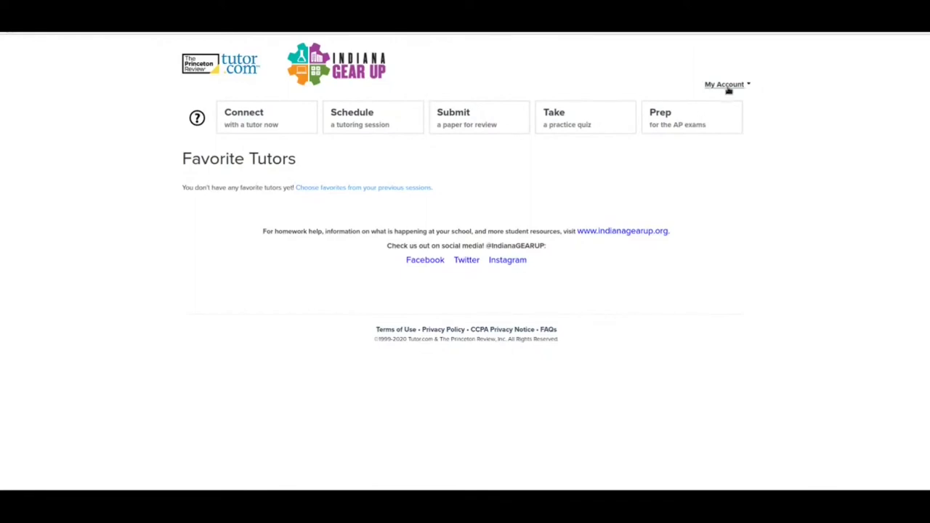
- Return to the Connect with a Tutor page and sign out from My Account
{"action": "left_click", "coordinate": [265, 125]}
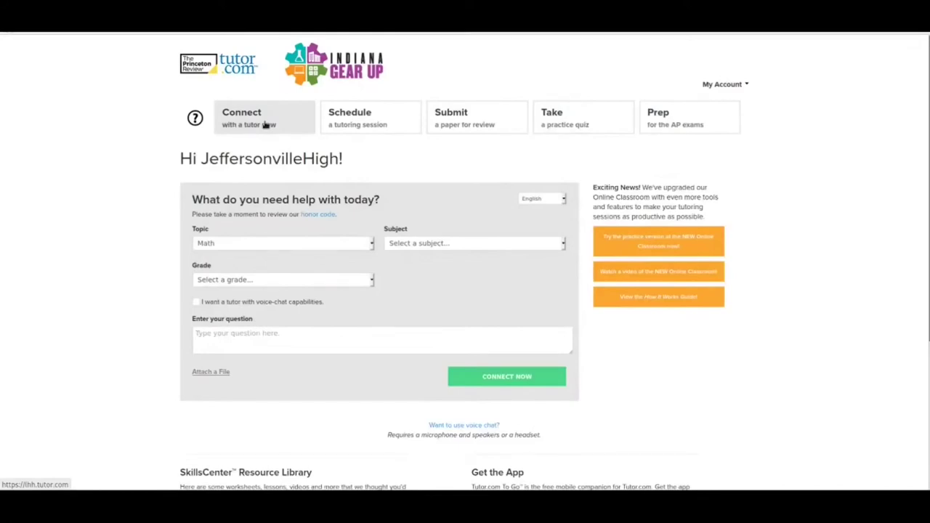
{"action": "left_click", "coordinate": [746, 85]}
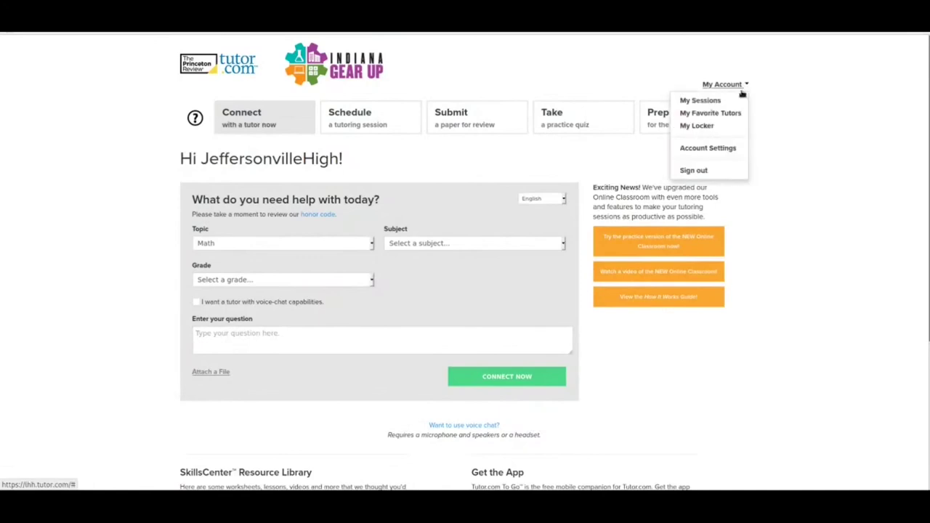
{"action": "left_click", "coordinate": [716, 170]}
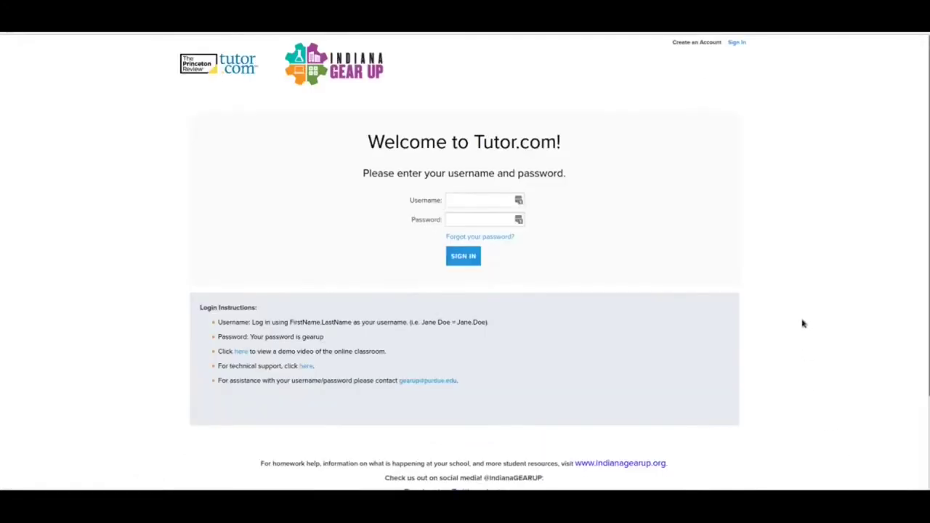
- Read through the login page's instructions, briefly highlighting the support contact line
{"action": "scroll", "coordinate": [795, 327], "scroll_direction": "down", "scroll_amount": 3}
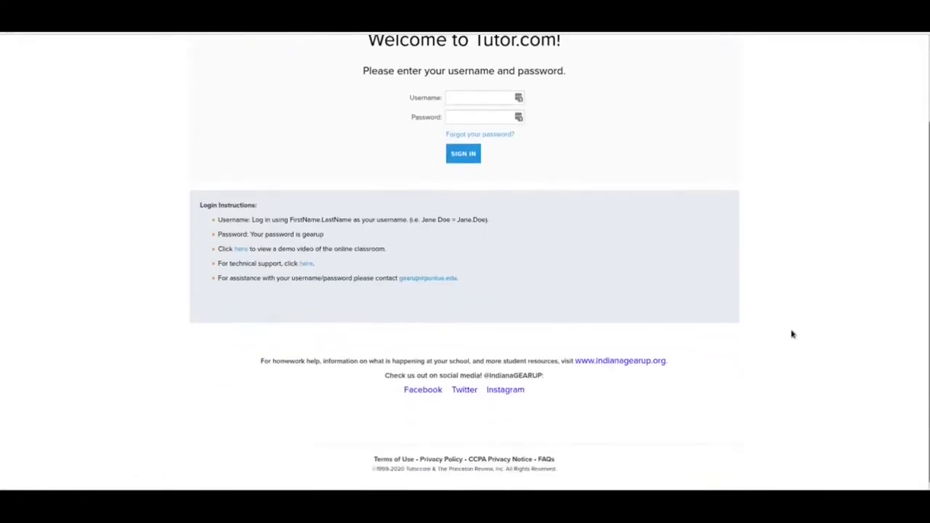
{"action": "left_click_drag", "start_coordinate": [471, 274], "coordinate": [398, 280]}
{"action": "left_click", "coordinate": [398, 280]}
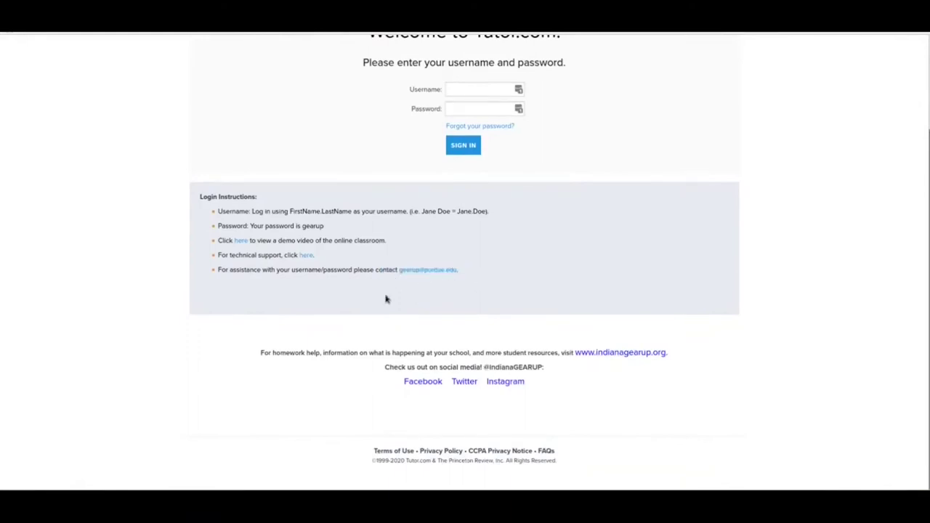
{"action": "scroll", "coordinate": [465, 259], "scroll_direction": "up", "scroll_amount": 2}
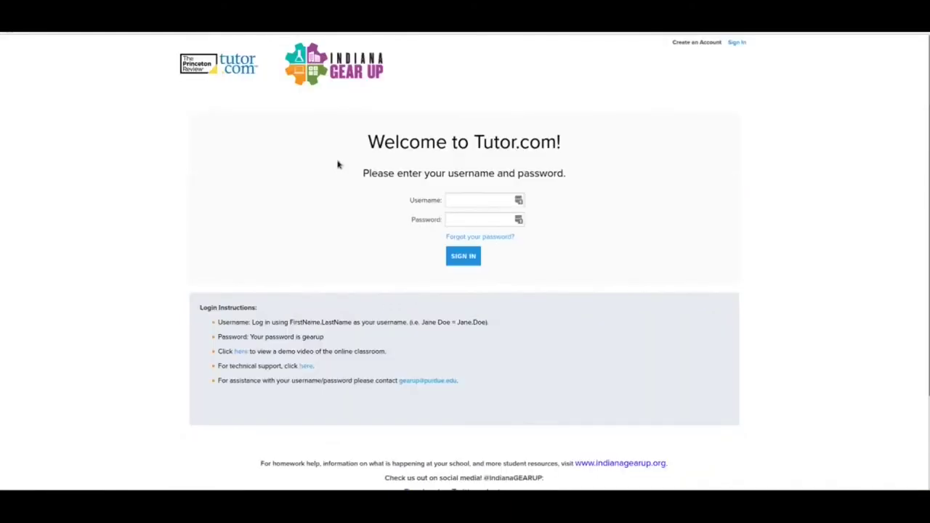